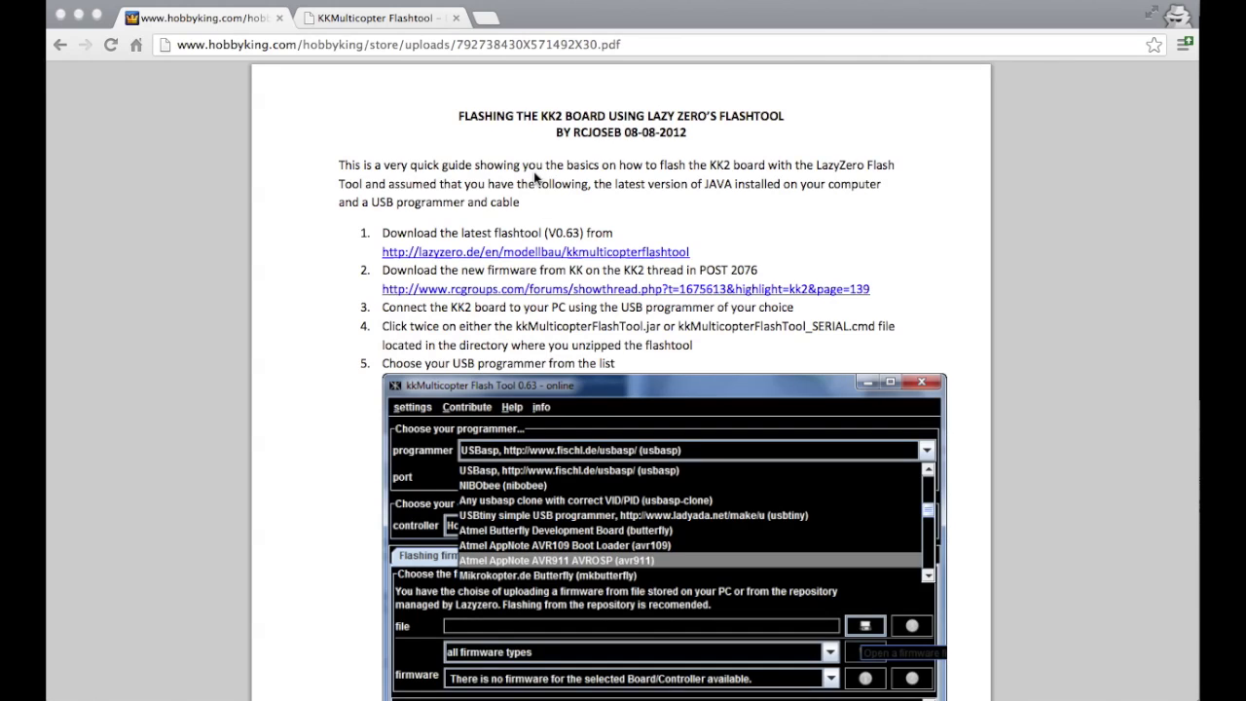
Look through the KK2 board flashing guide and the KKMulticopter Flashtool page down to its Download section.
{"action": "scroll", "coordinate": [531, 181], "scroll_direction": "down", "scroll_amount": 1}
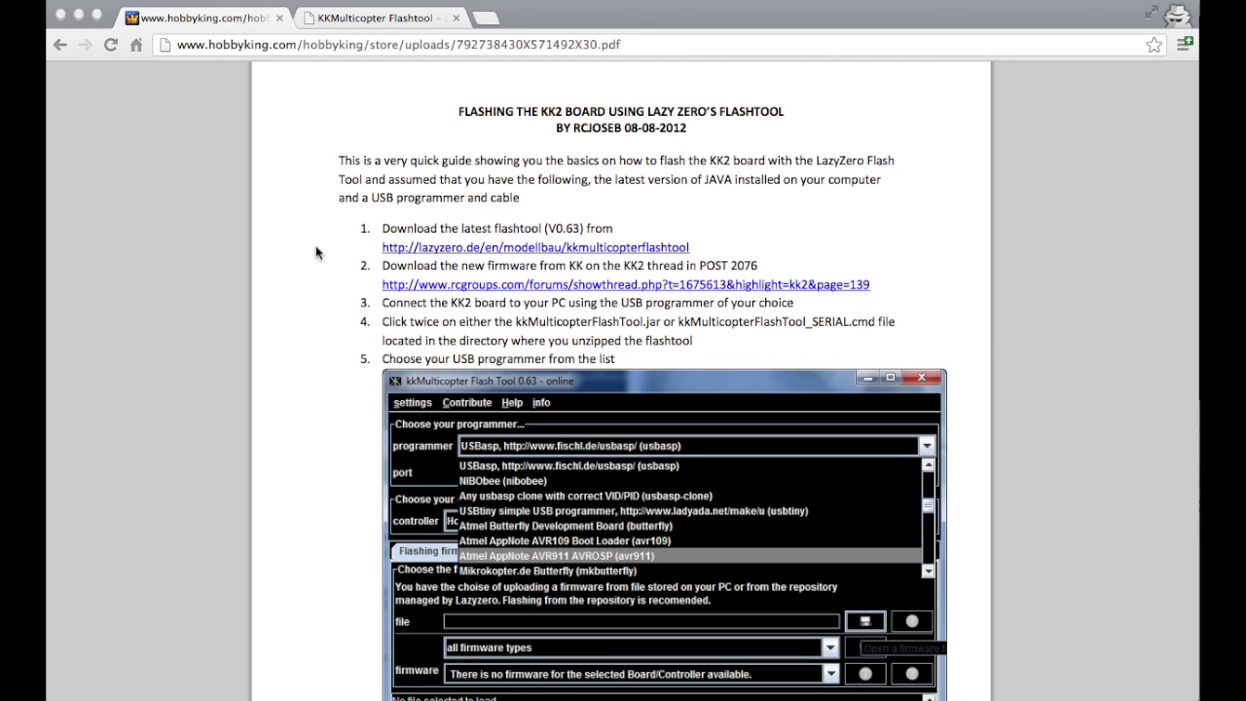
{"action": "scroll", "coordinate": [316, 253], "scroll_direction": "down", "scroll_amount": 10}
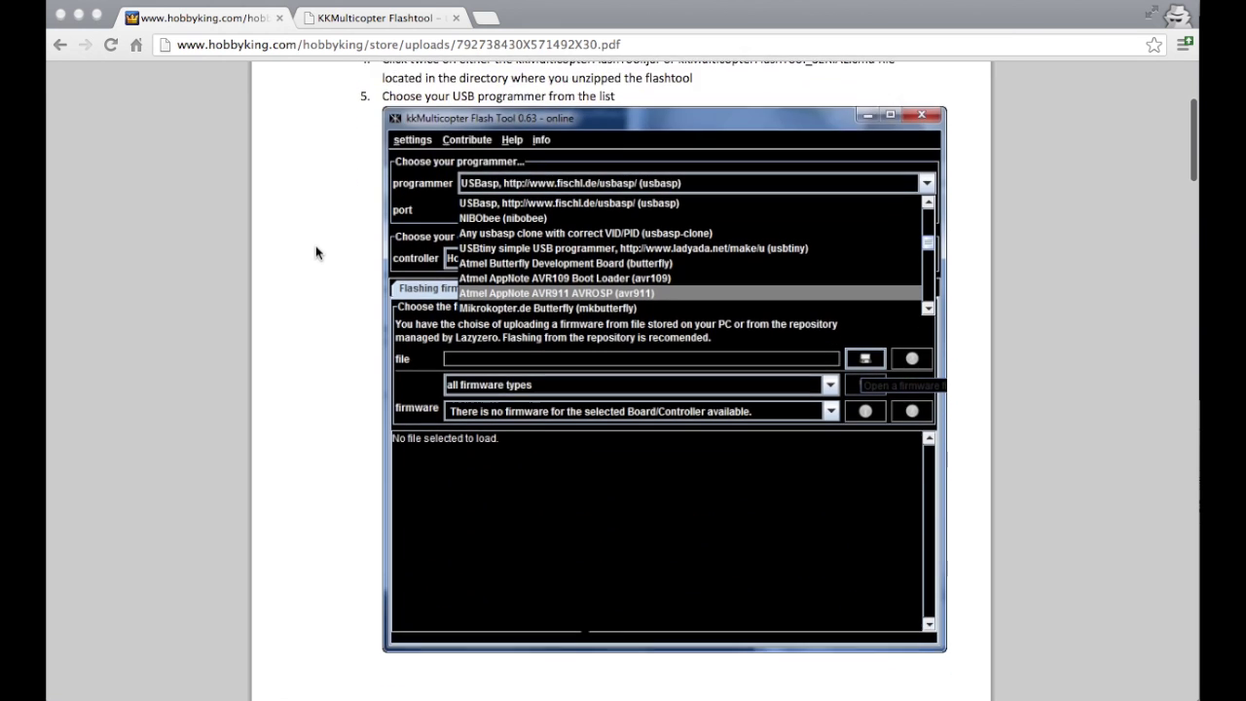
{"action": "scroll", "coordinate": [315, 253], "scroll_direction": "up", "scroll_amount": 6}
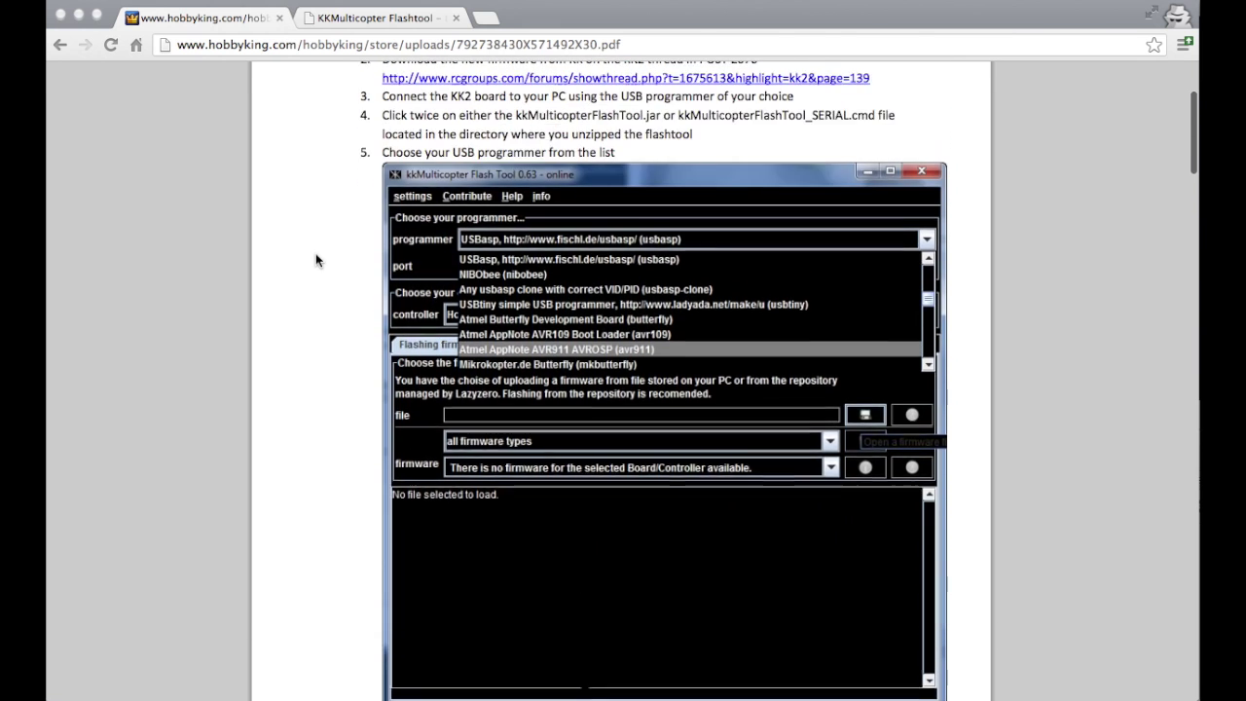
{"action": "scroll", "coordinate": [315, 253], "scroll_direction": "up", "scroll_amount": 1}
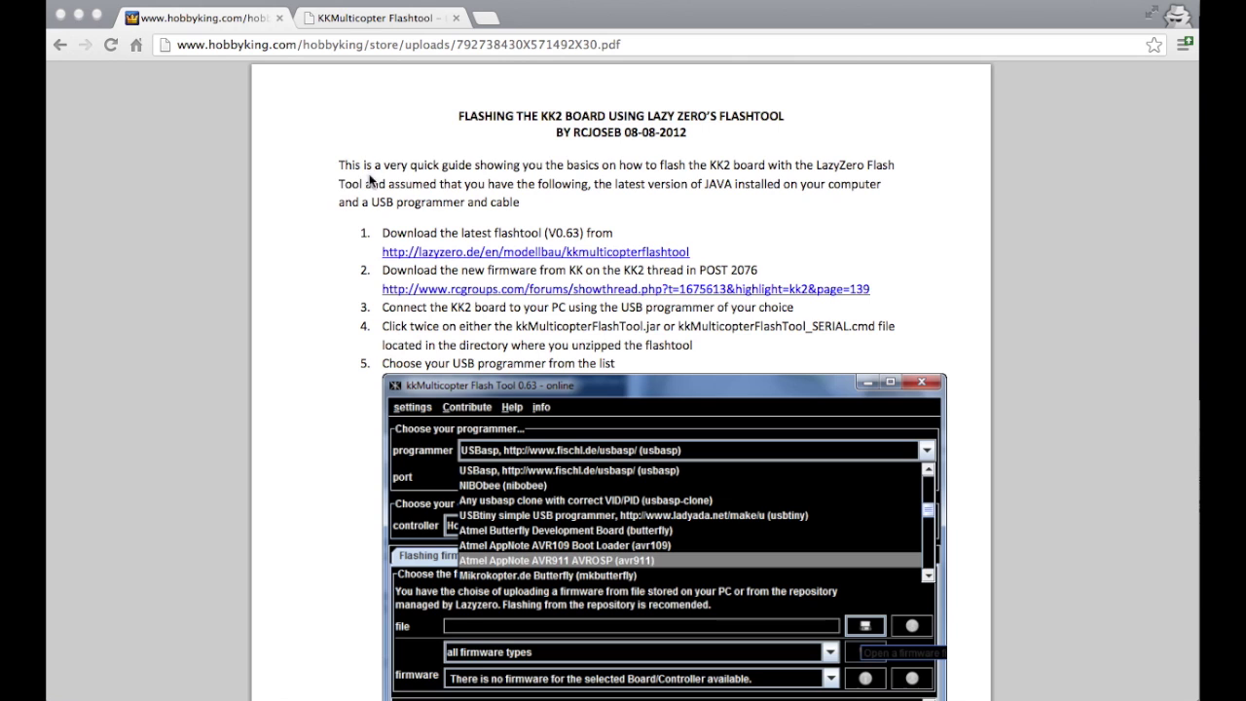
{"action": "left_click", "coordinate": [370, 19]}
{"action": "scroll", "coordinate": [417, 304], "scroll_direction": "down", "scroll_amount": 5}
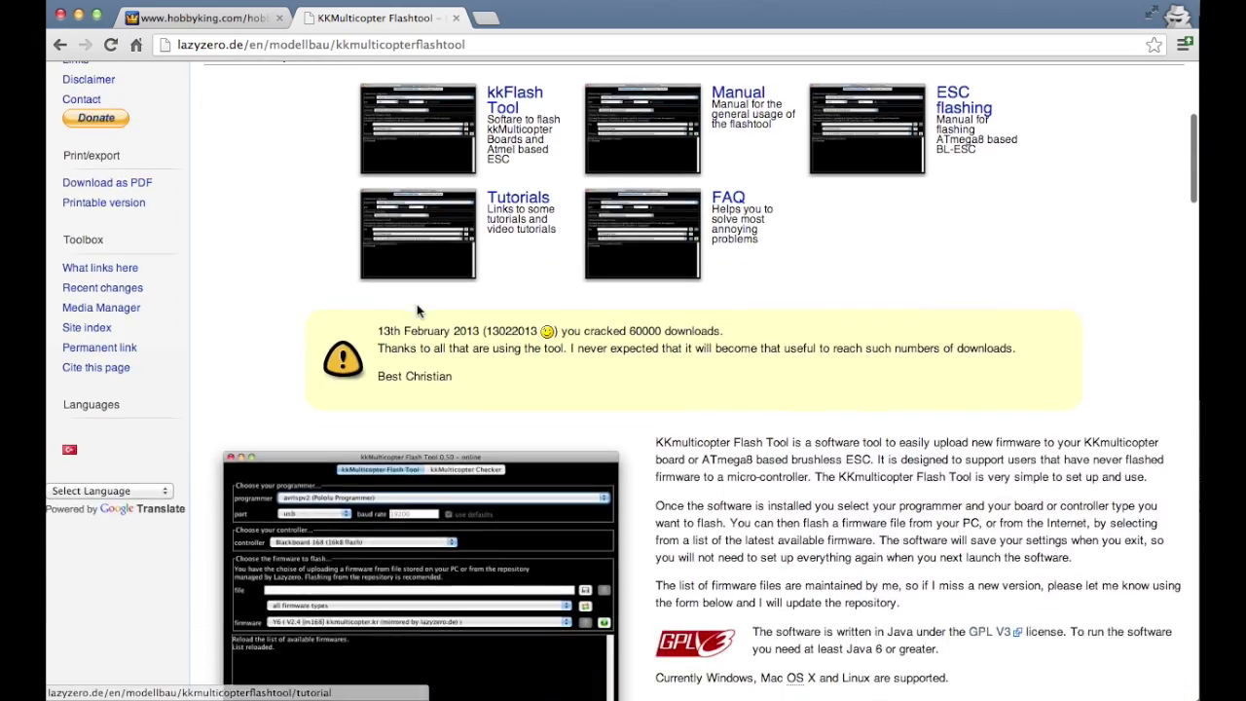
{"action": "scroll", "coordinate": [417, 309], "scroll_direction": "down", "scroll_amount": 3}
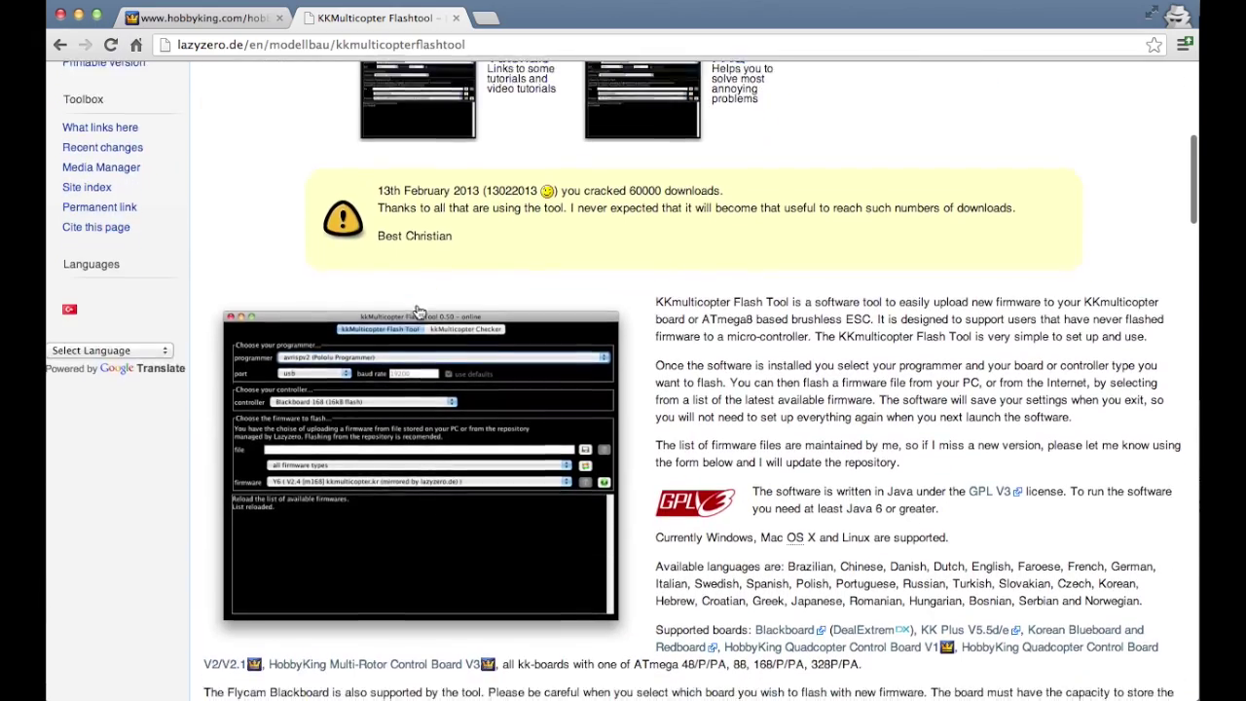
{"action": "scroll", "coordinate": [417, 309], "scroll_direction": "down", "scroll_amount": 6}
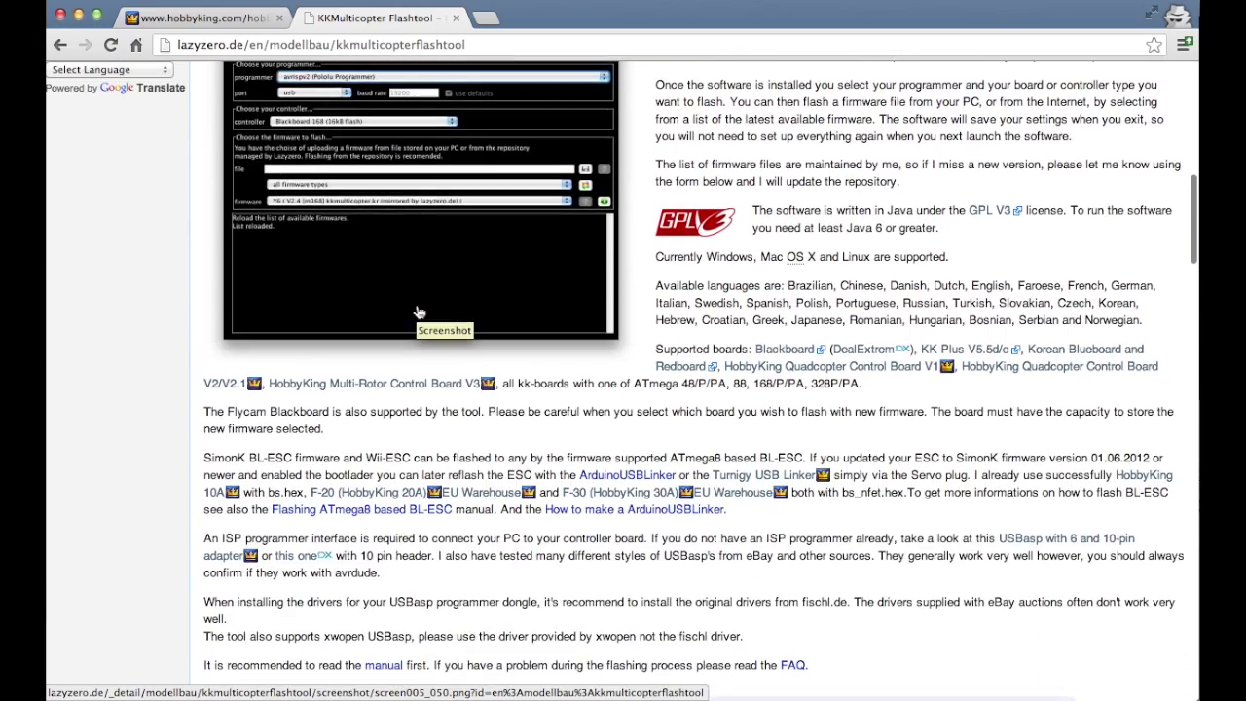
{"action": "scroll", "coordinate": [417, 310], "scroll_direction": "down", "scroll_amount": 11}
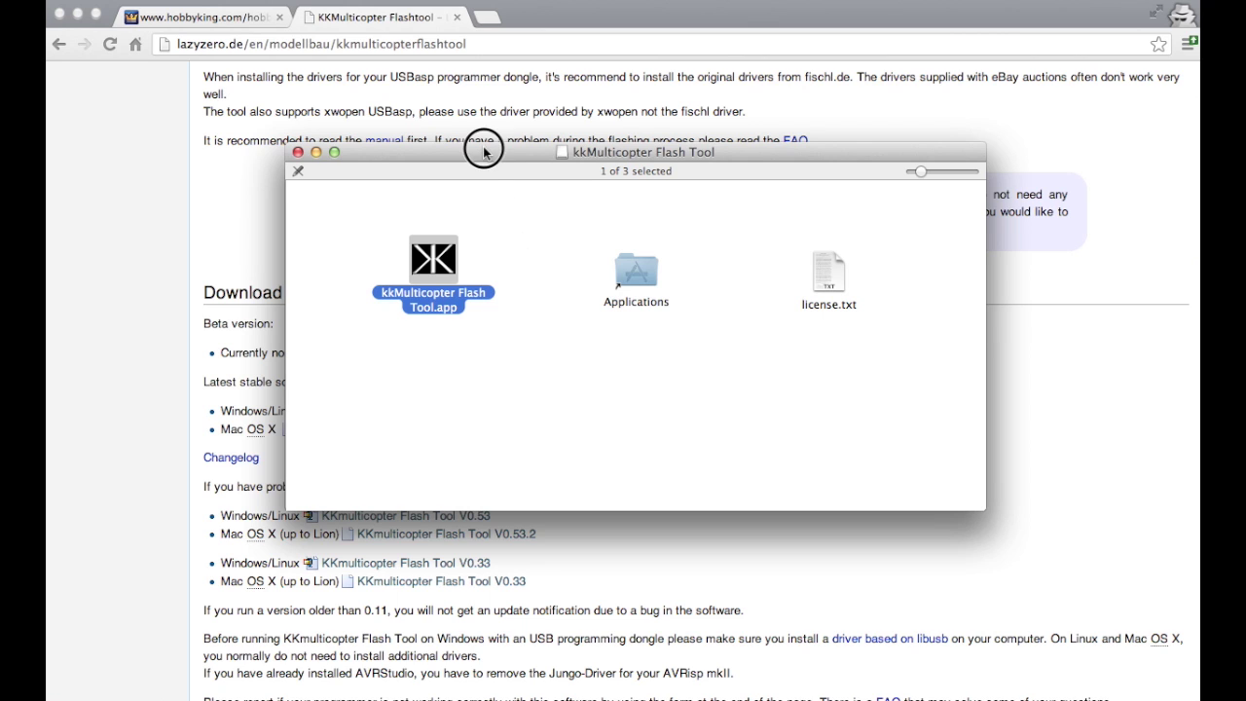
Try to open kkMulticopter Flash Tool.app from the mounted disk image.
{"action": "left_click_drag", "start_coordinate": [484, 150], "coordinate": [484, 171]}
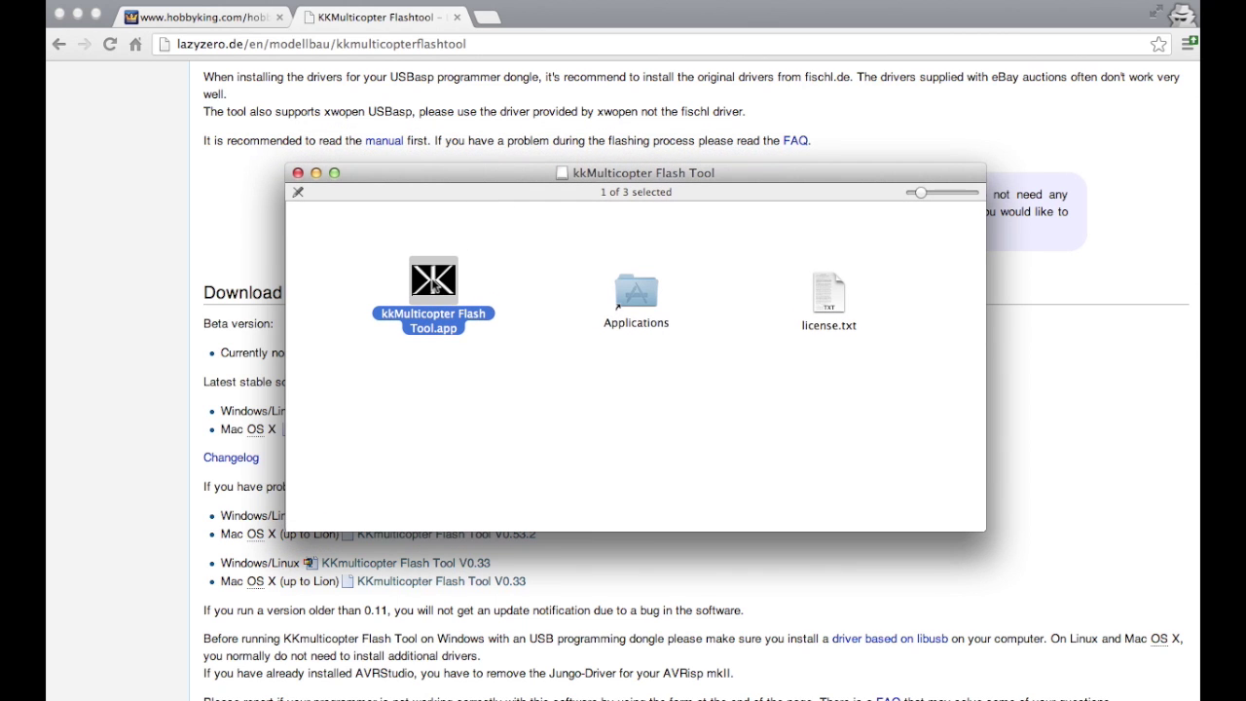
{"action": "double_click", "coordinate": [434, 282]}
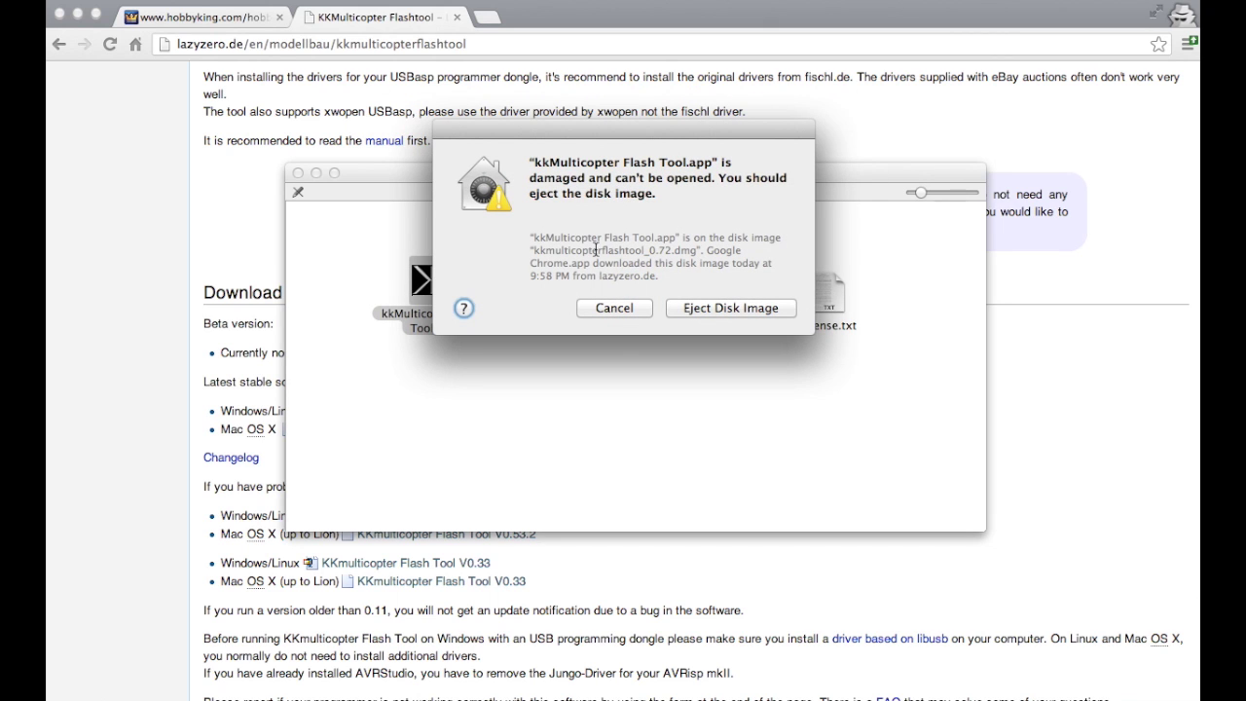
{"action": "left_click", "coordinate": [612, 308]}
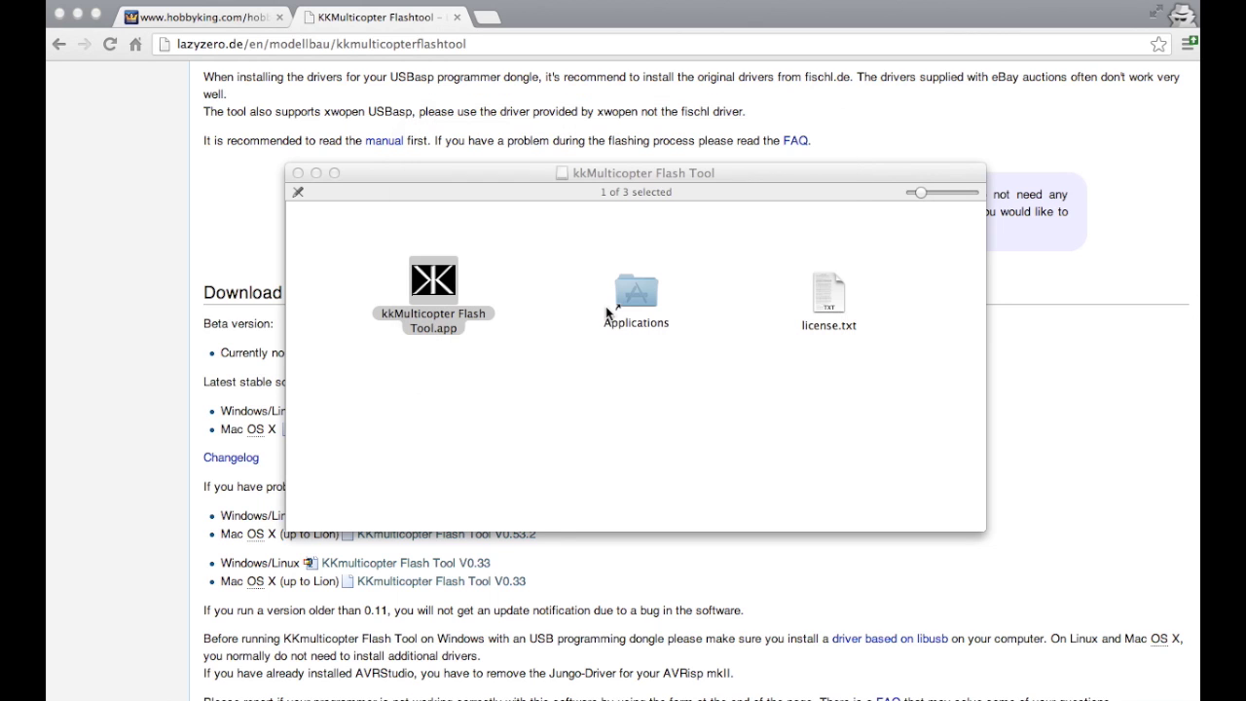
Search the system for "secu", open the Security & Privacy settings and unlock them for changes.
{"action": "left_click", "coordinate": [1154, 3]}
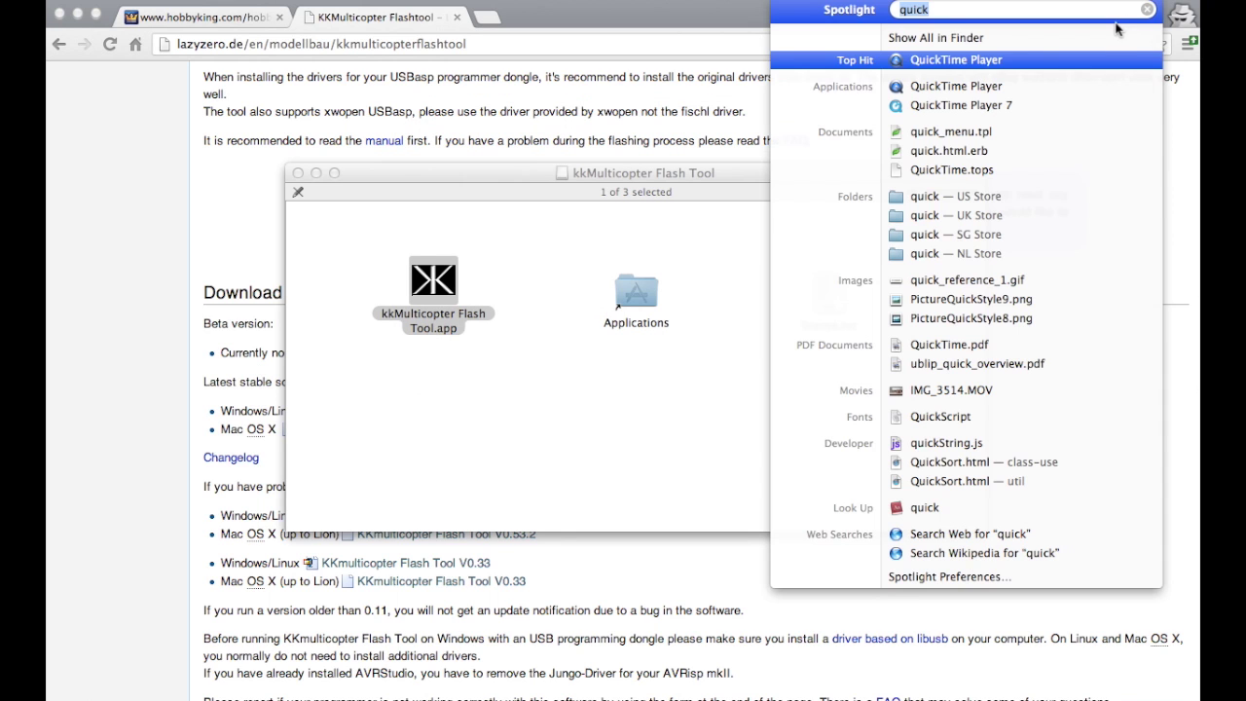
{"action": "type", "text": "secu"}
{"action": "key", "text": "Escape"}
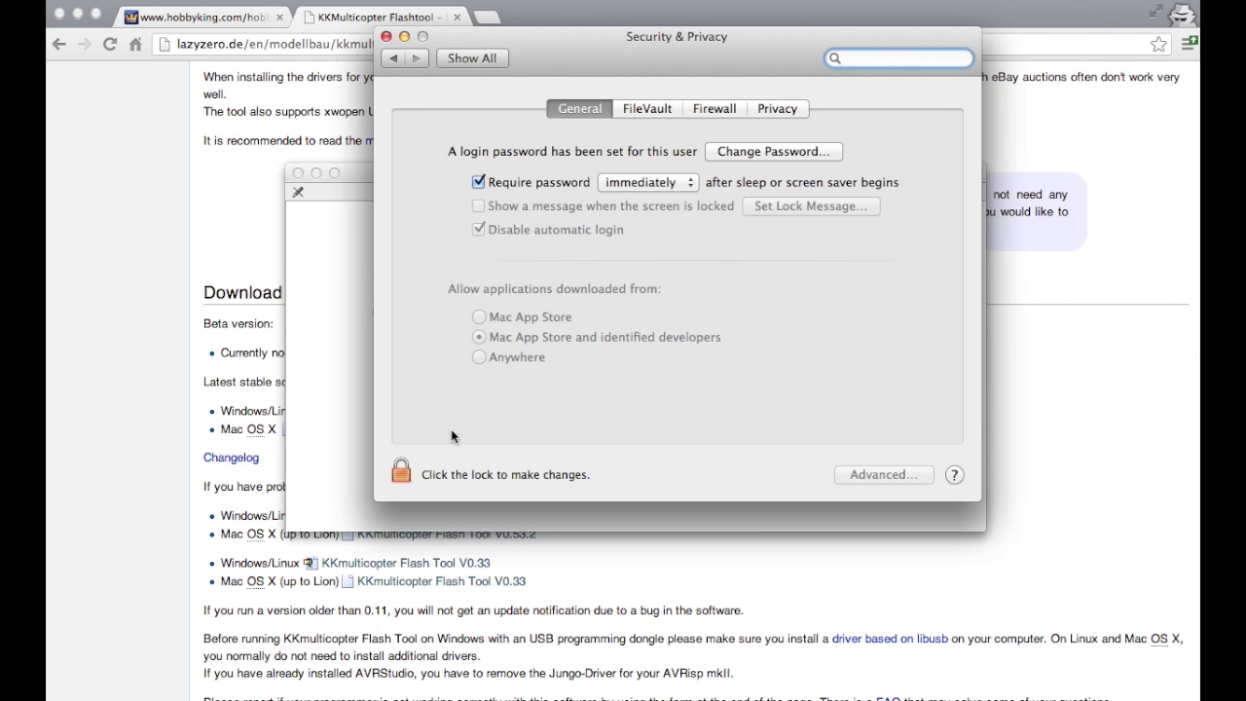
{"action": "left_click", "coordinate": [400, 472]}
{"action": "key", "text": "Return"}
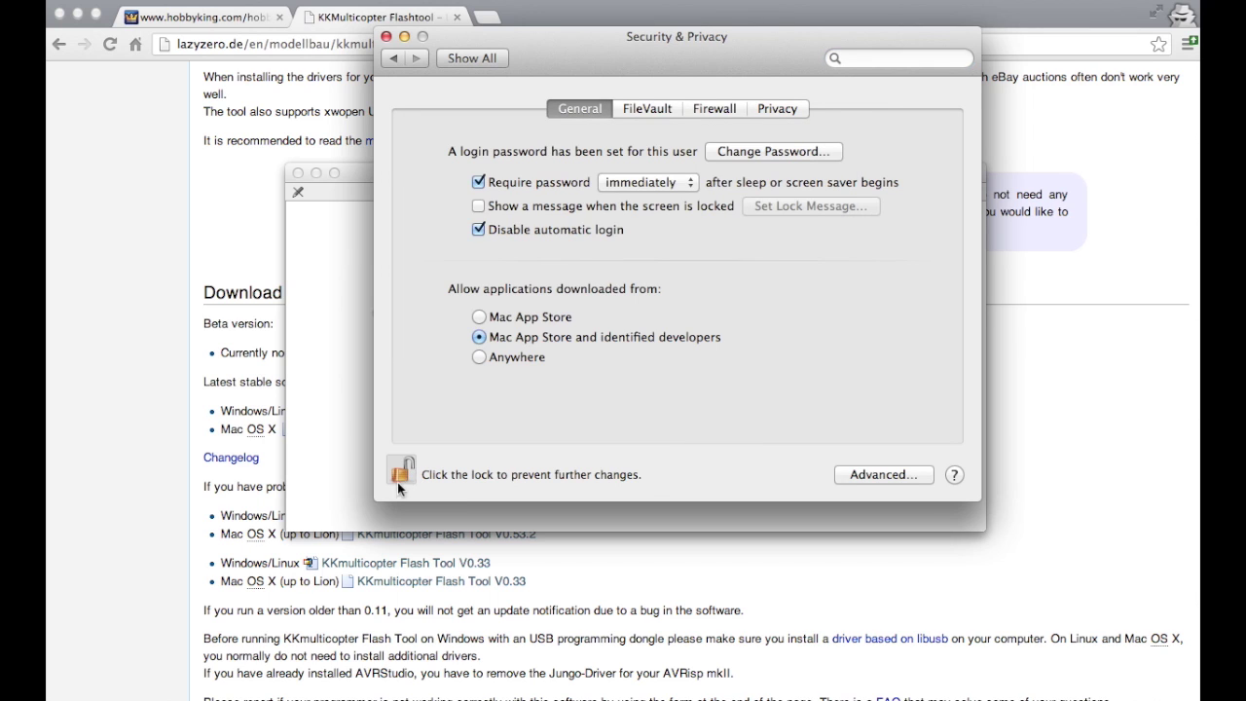
Allow applications downloaded from anywhere and close the Security & Privacy settings.
{"action": "left_click", "coordinate": [481, 357]}
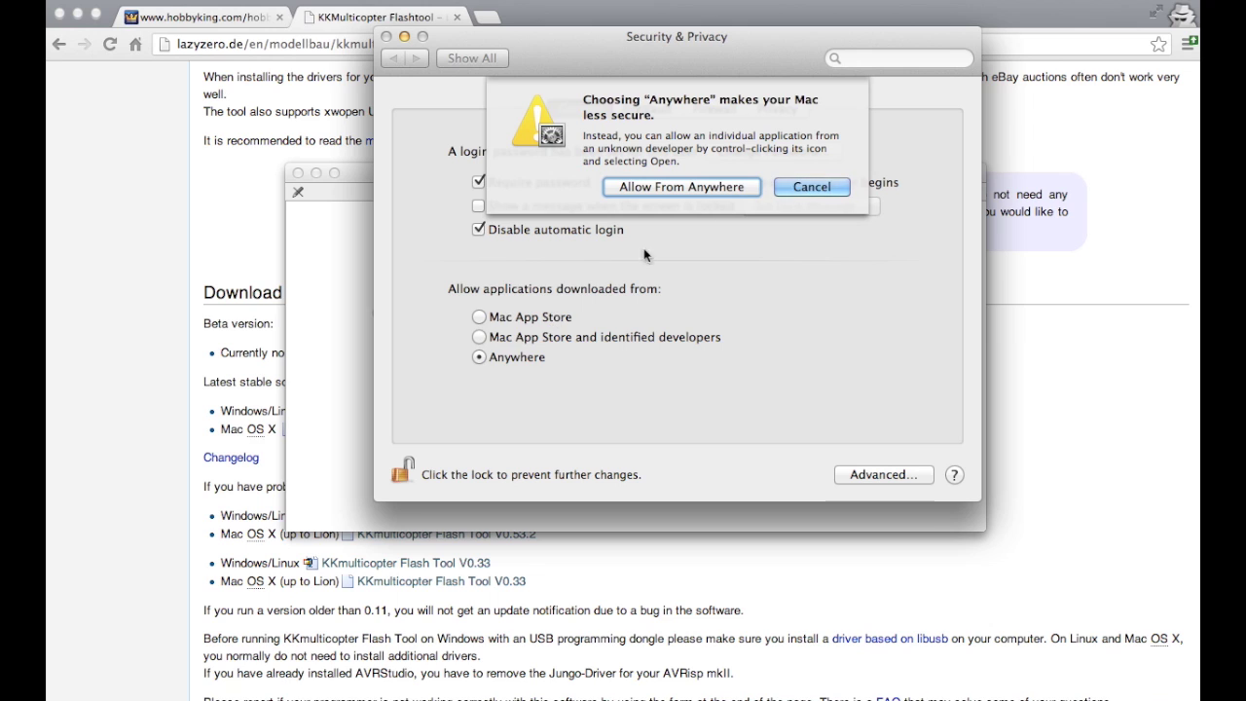
{"action": "left_click", "coordinate": [716, 185]}
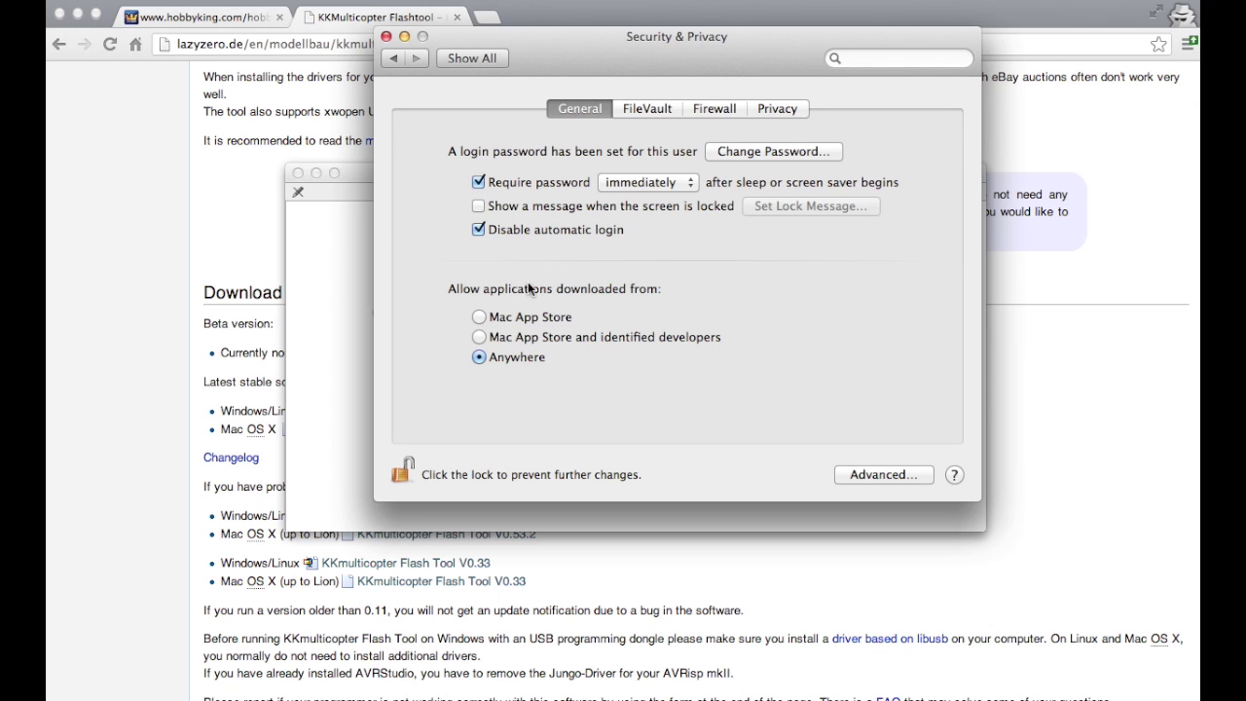
{"action": "left_click", "coordinate": [387, 37]}
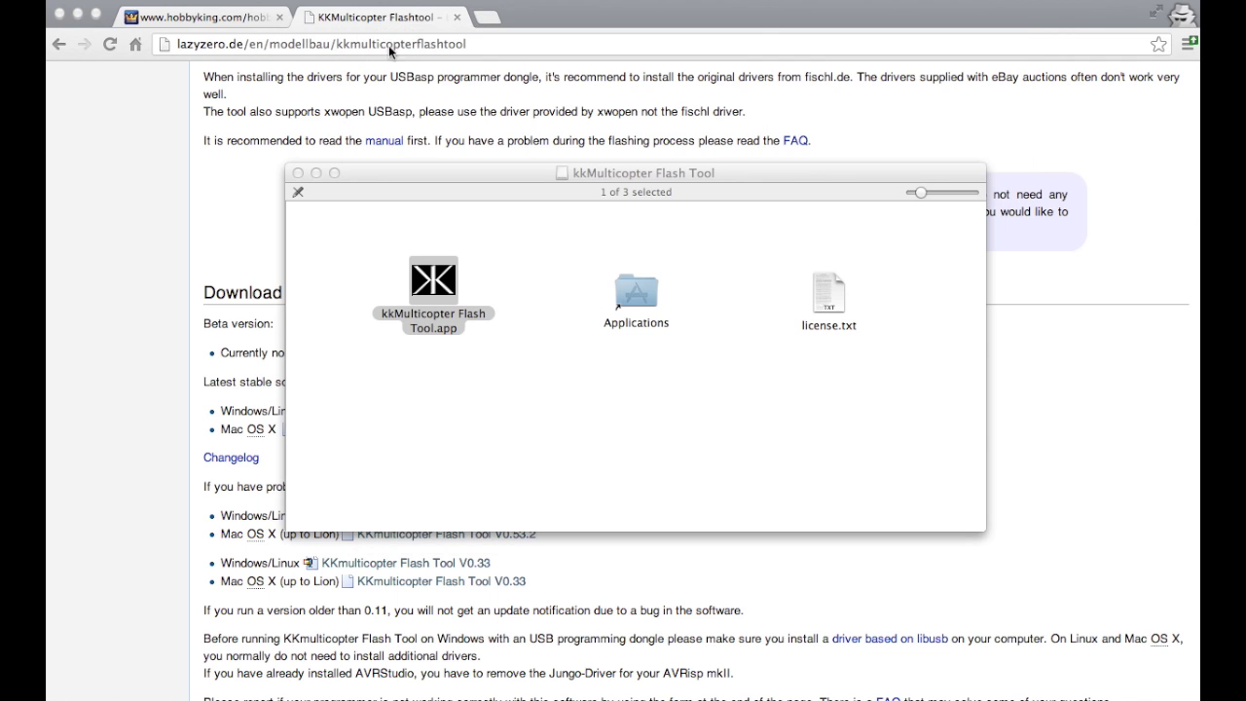
Launch kkMulticopter Flash Tool.app from the disk image and reposition its window over the browser.
{"action": "double_click", "coordinate": [429, 283]}
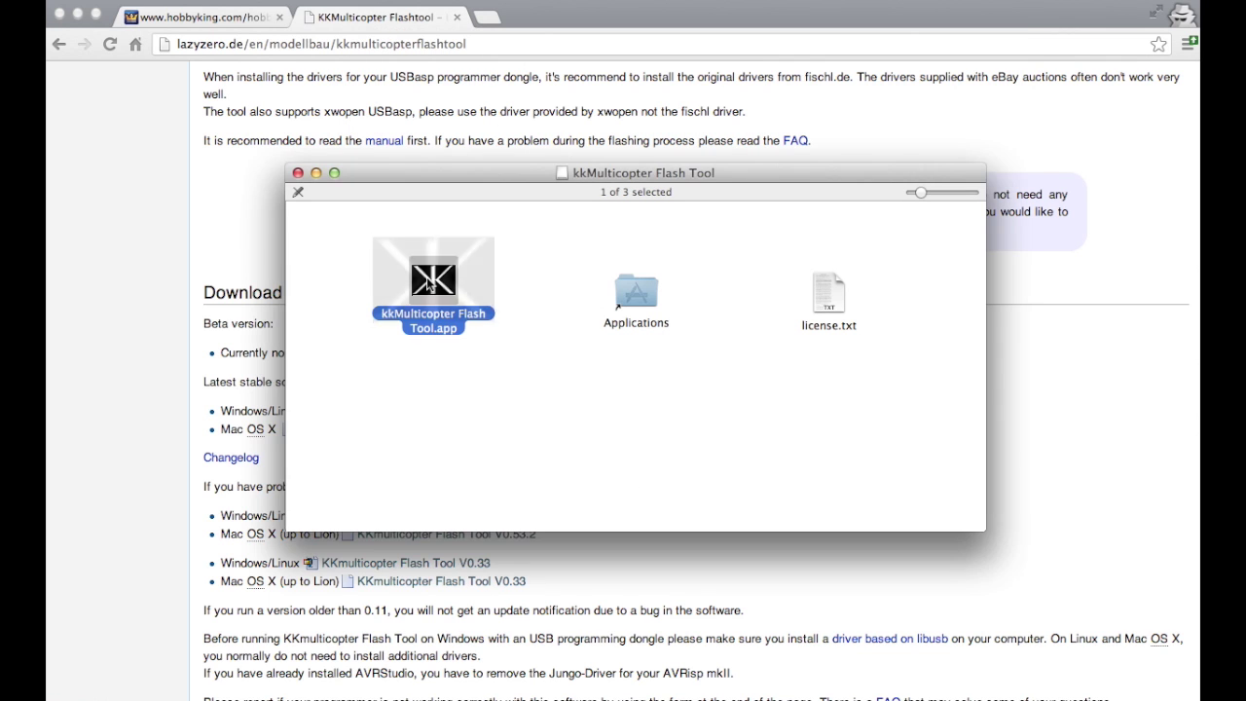
{"action": "left_click", "coordinate": [789, 318]}
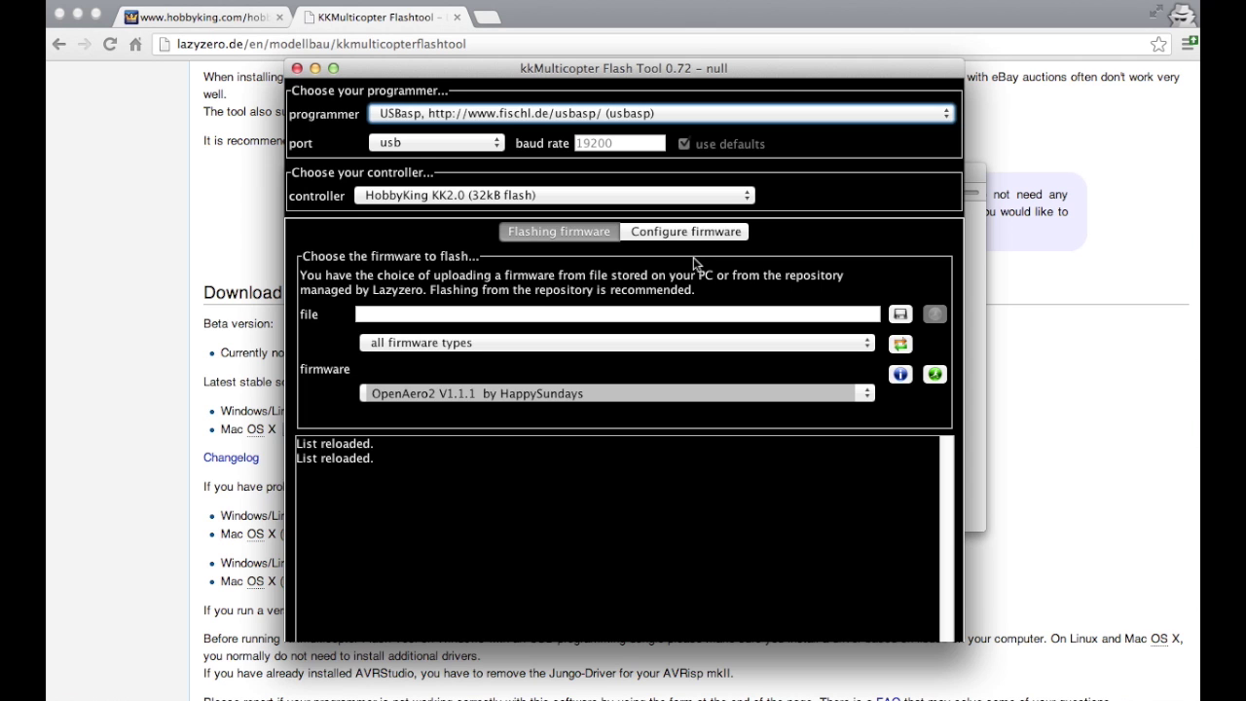
{"action": "left_click_drag", "start_coordinate": [584, 68], "coordinate": [662, 64]}
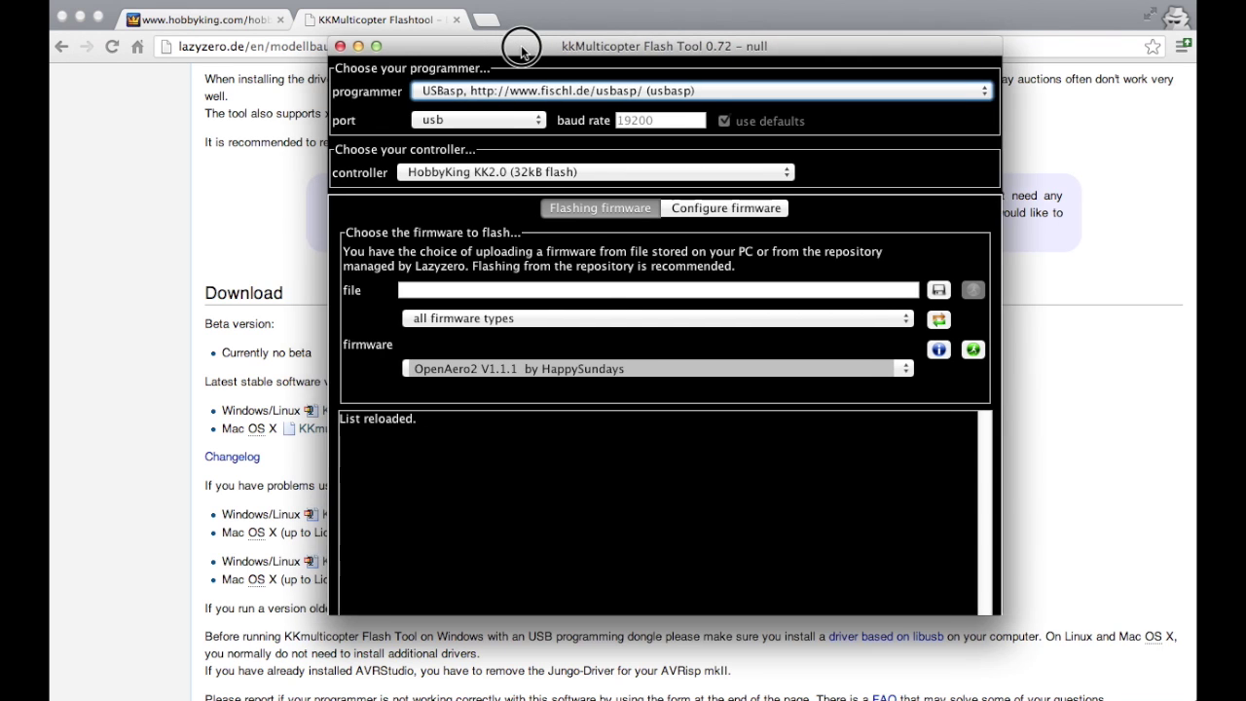
{"action": "left_click_drag", "start_coordinate": [517, 50], "coordinate": [524, 52]}
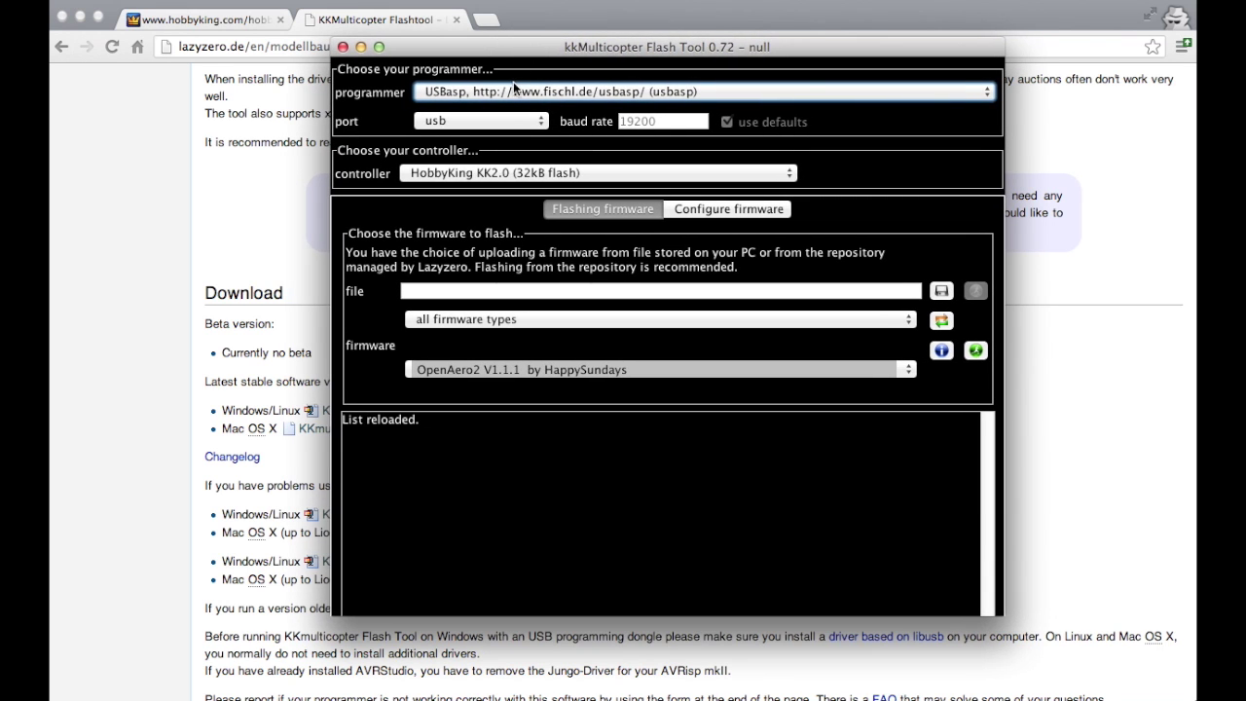
Choose USBasp (usbasp) as the programmer and limit the firmware type to KK2.0.
{"action": "left_click", "coordinate": [461, 90]}
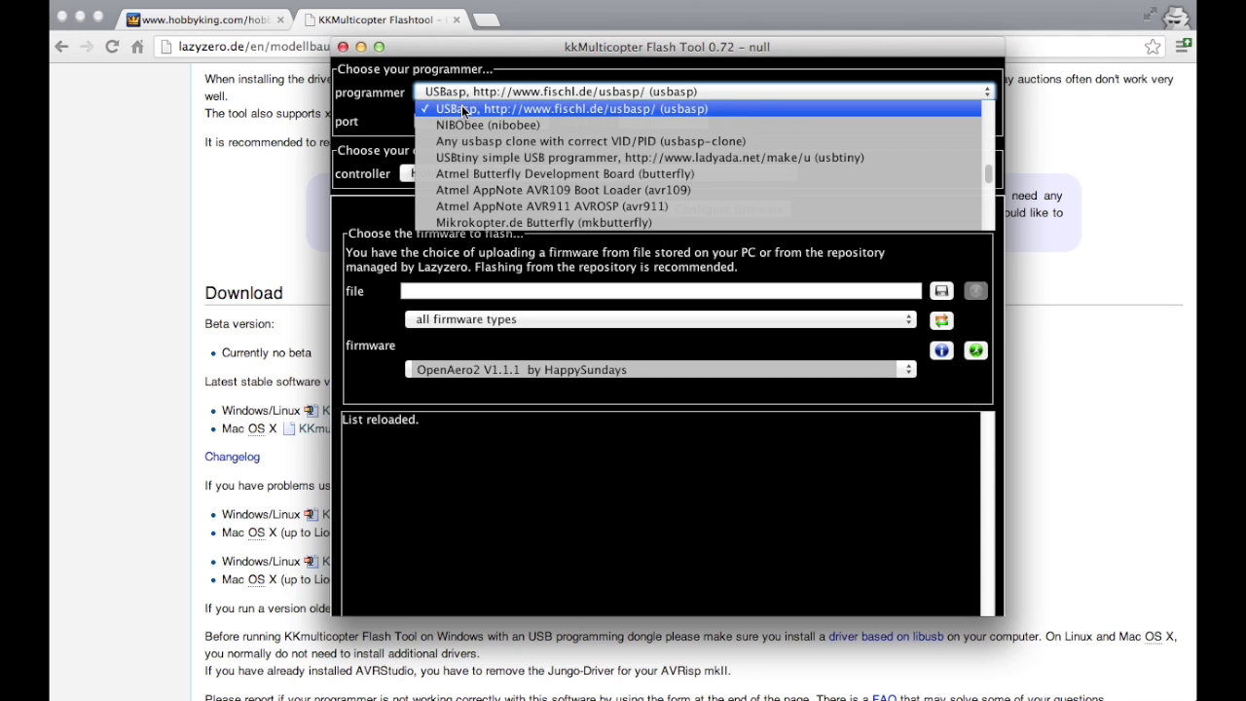
{"action": "left_click", "coordinate": [462, 106]}
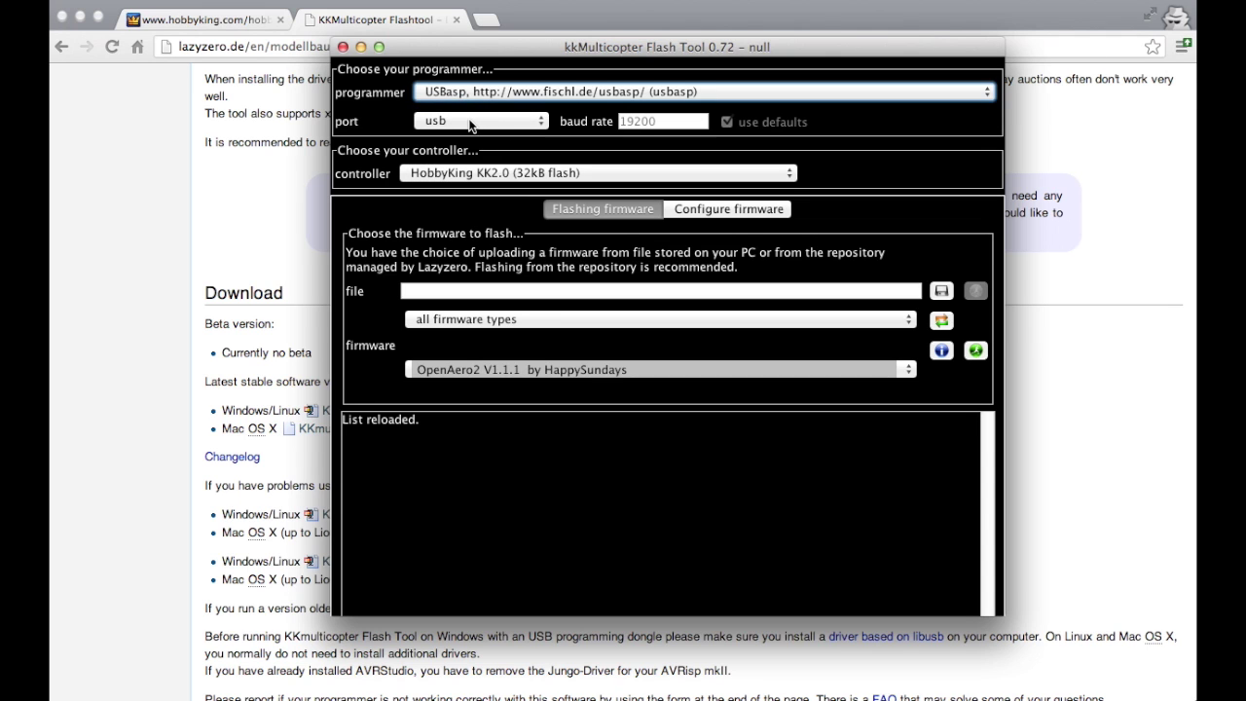
{"action": "left_click", "coordinate": [471, 321]}
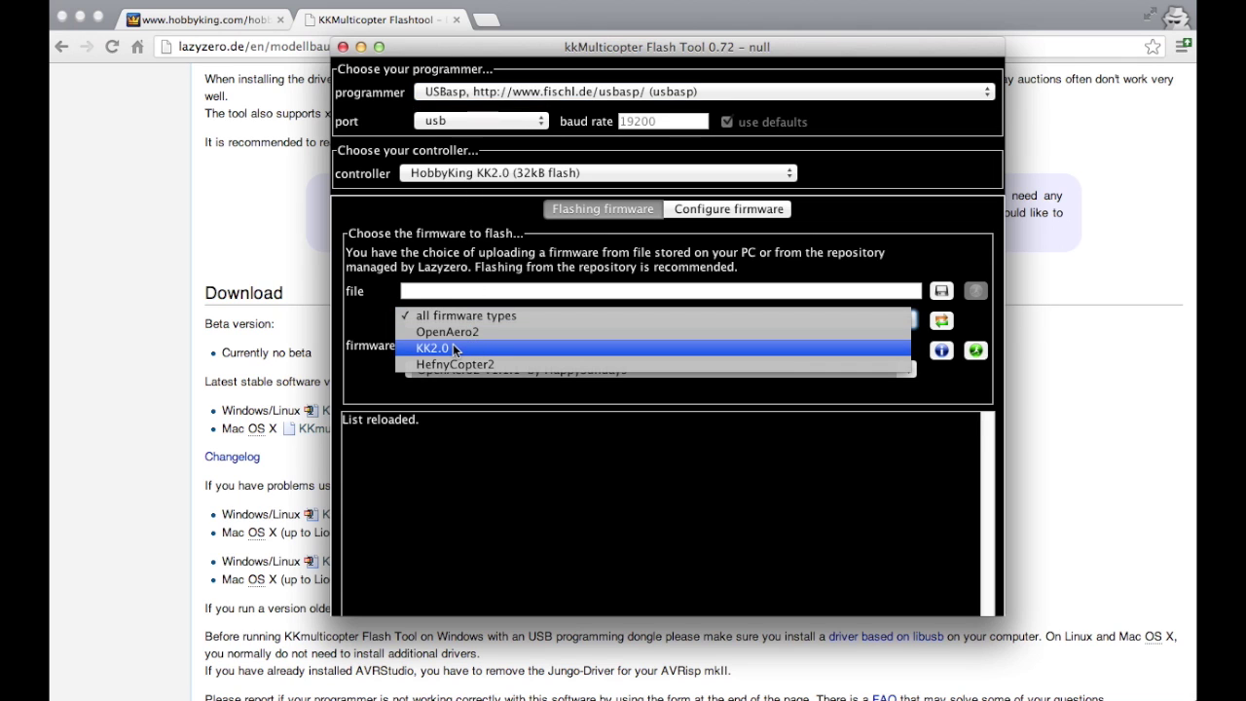
{"action": "left_click", "coordinate": [453, 348]}
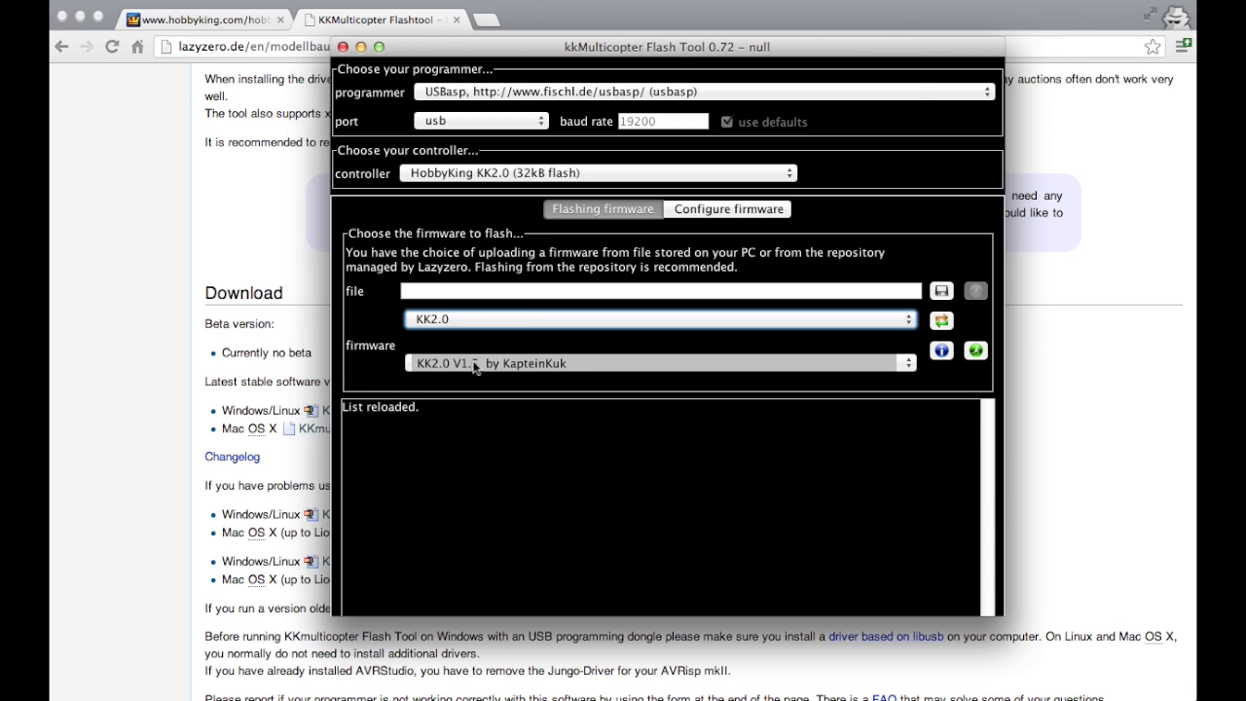
Select the KK2.0 V1.5 firmware by KapteinKuk and flash it to the controller from the internet repository.
{"action": "left_click", "coordinate": [479, 367]}
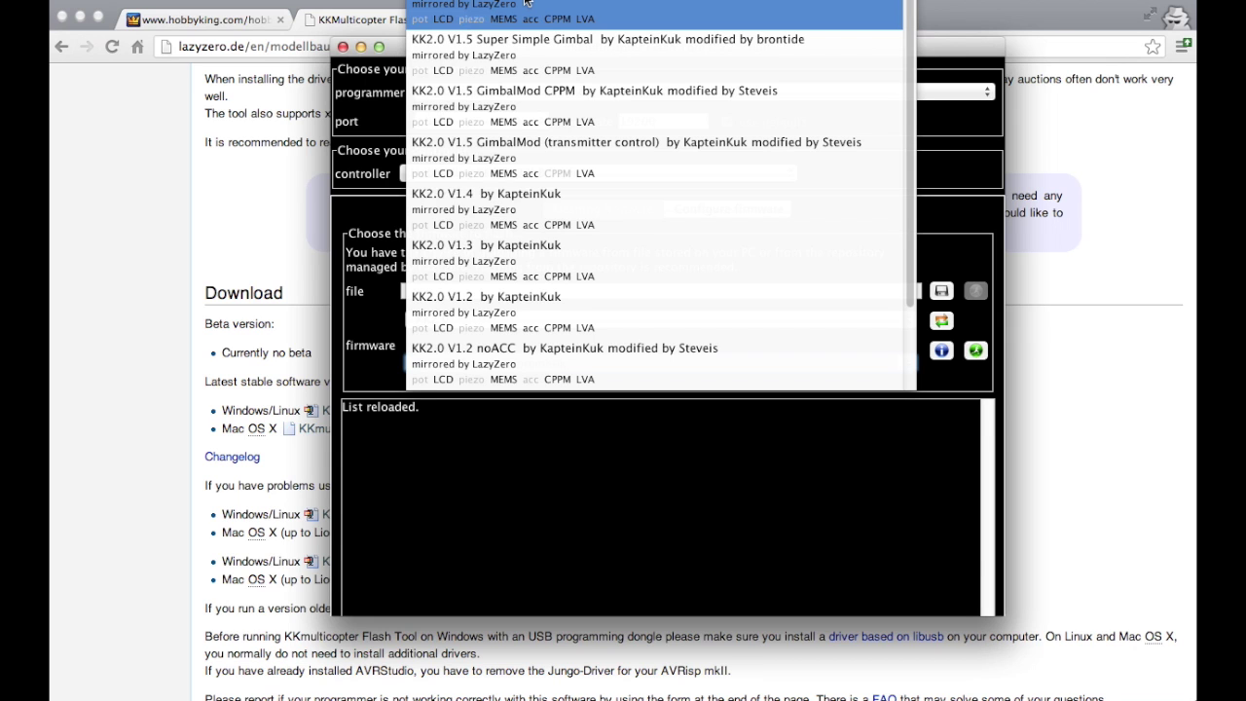
{"action": "left_click", "coordinate": [525, 10]}
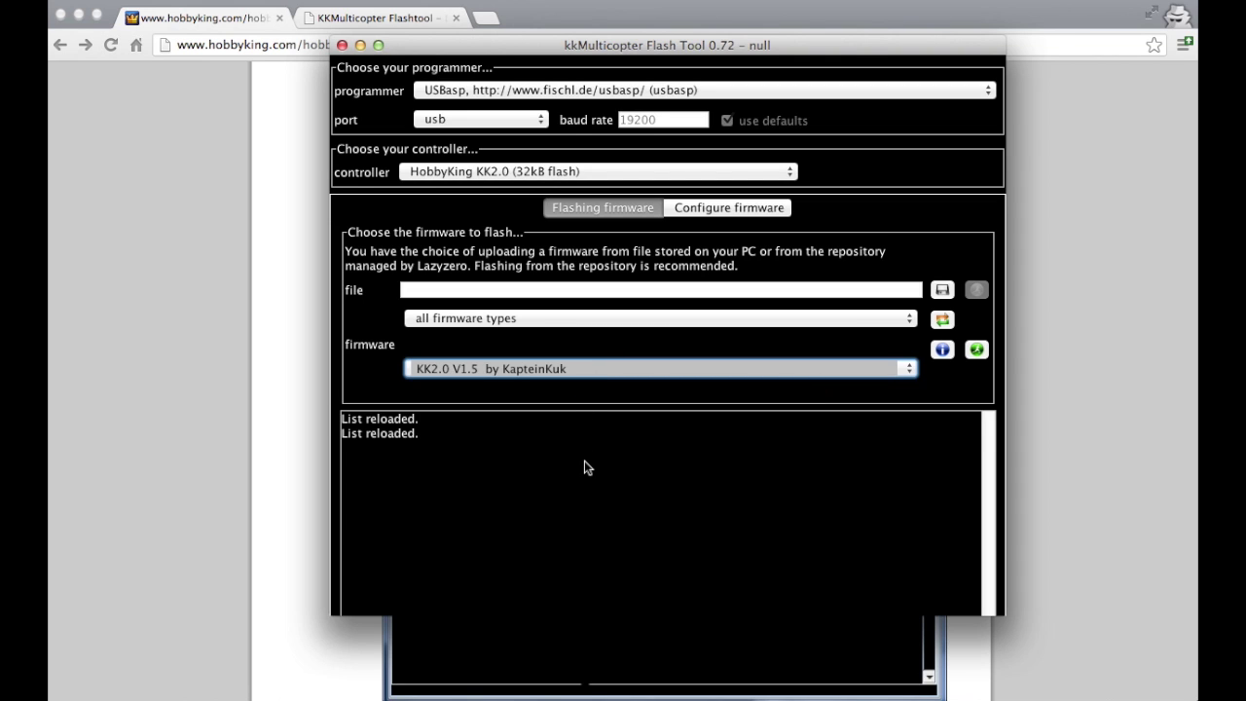
{"action": "left_click", "coordinate": [979, 356]}
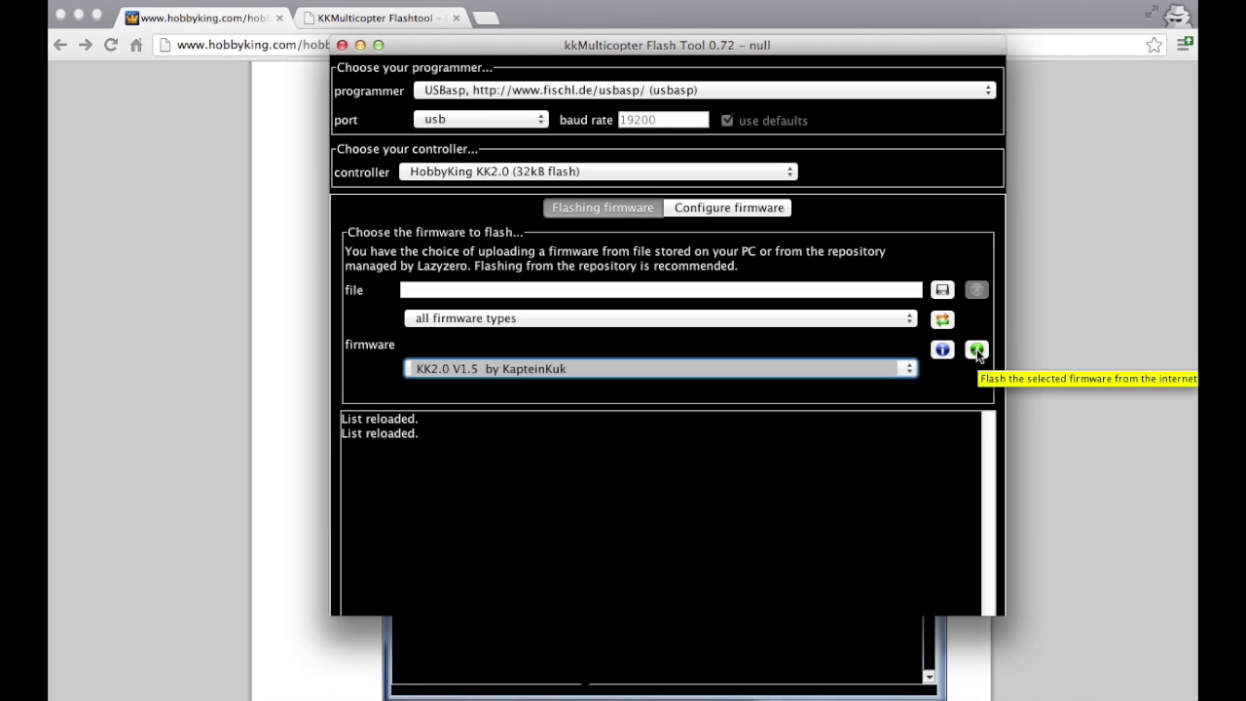